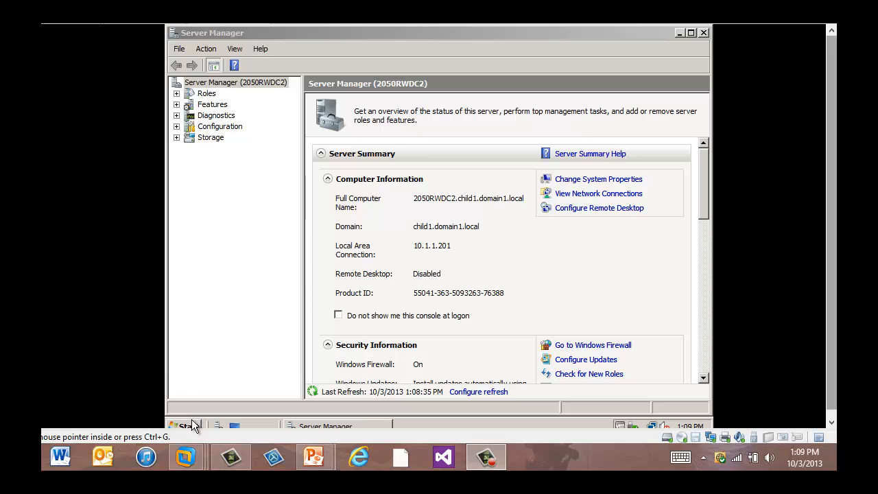
Launch the ntdsutil command-line utility and make its window taller.
click(193, 424)
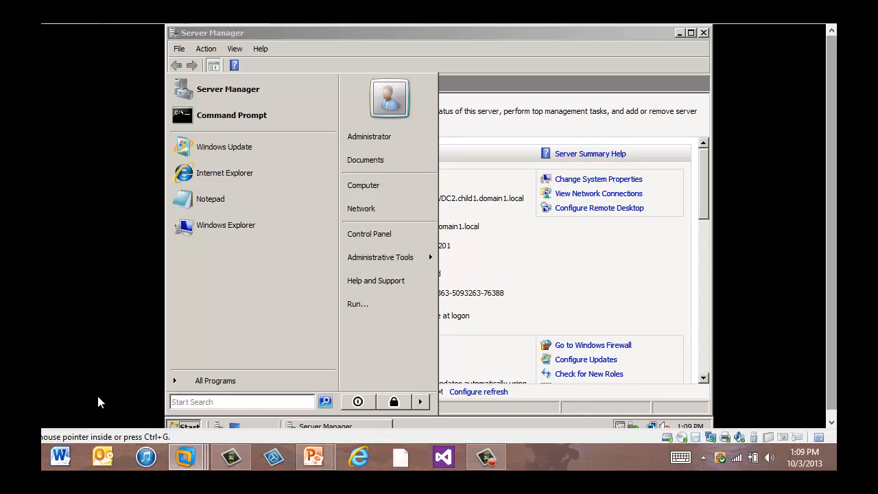
click(175, 402)
text(ntdsutil)
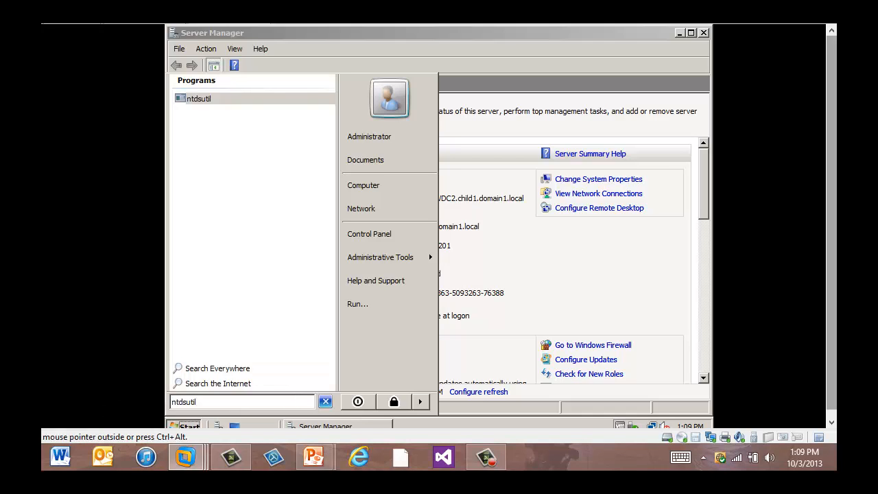
key(Return)
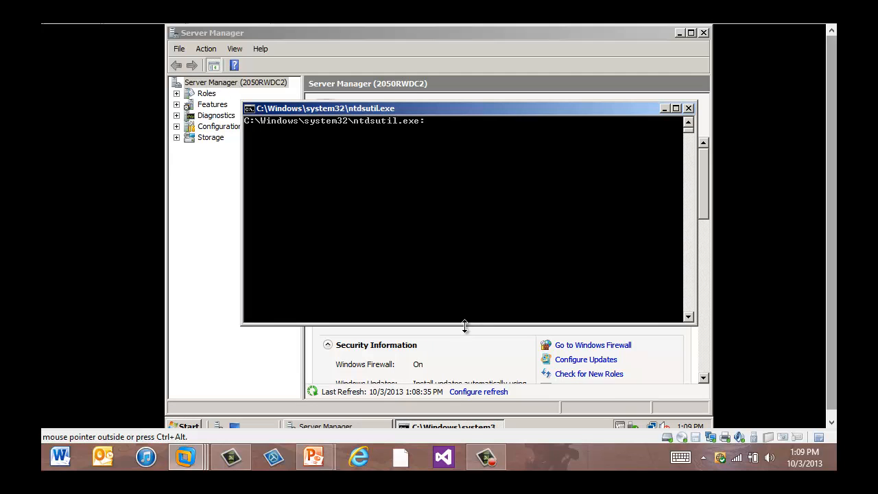
drag(464, 323, 466, 374)
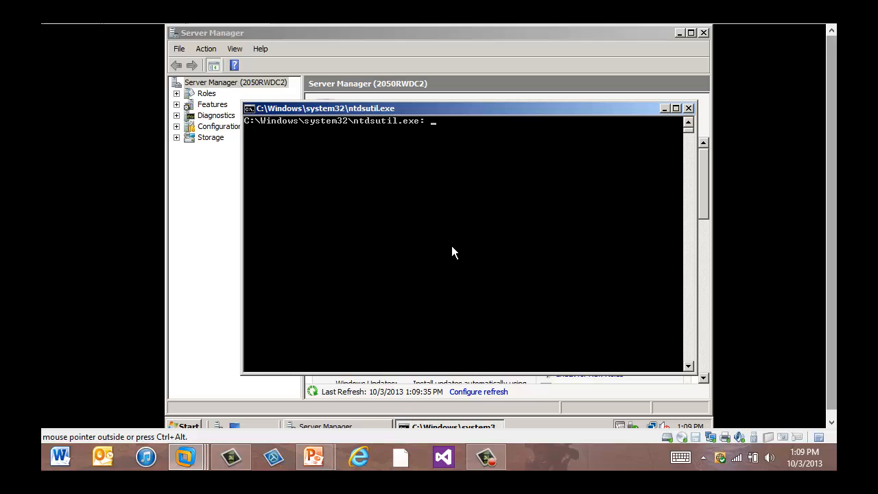
Enter FSMO roles maintenance in ntdsutil and connect to server 2050RWDC1.domain1.local.
text(roles)
key(Return)
text(connections)
key(Return)
text(connect to server 2050RWDC1.domain1.local)
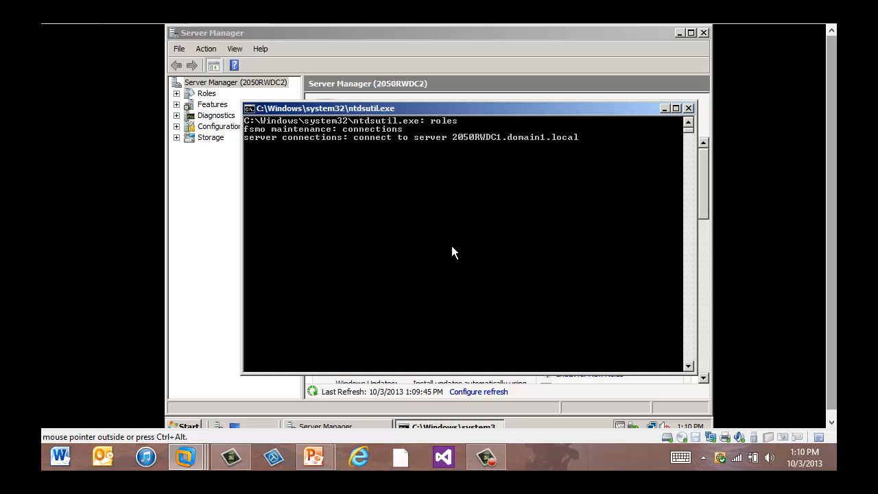
key(Return)
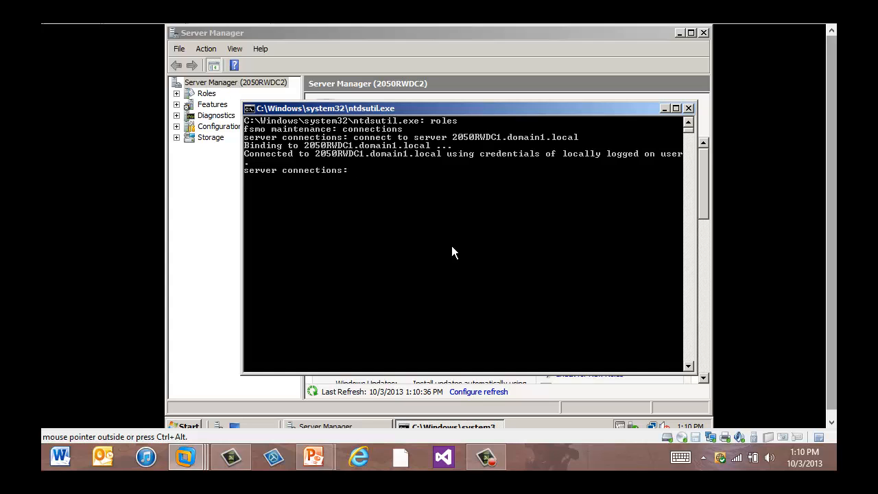
Leave server connections, enter select operation target, and list the roles for the connected server 2050RWDC1.
text(quit)
key(Return)
text(select operation t)
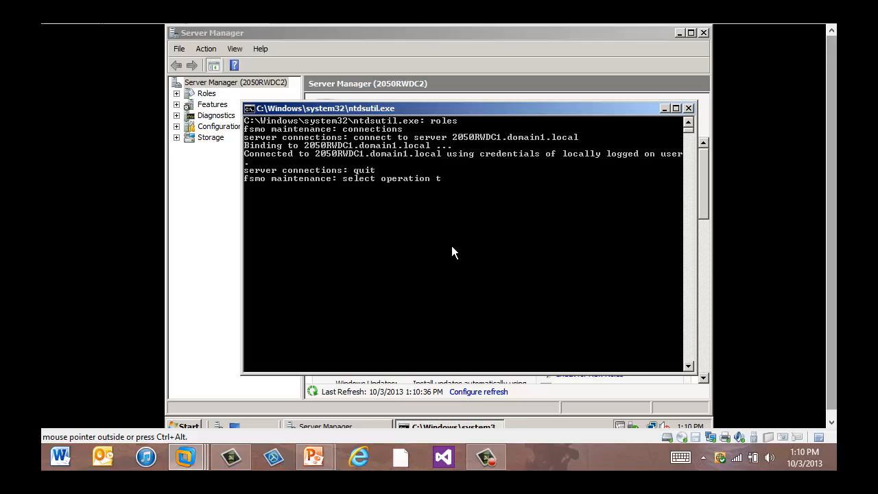
text(arget)
key(Return)
text(list role)
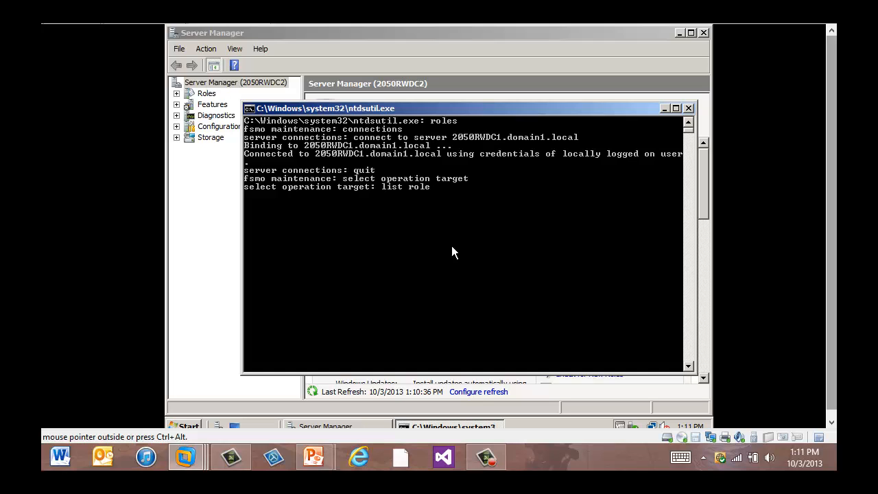
text(s for connected server)
key(Return)
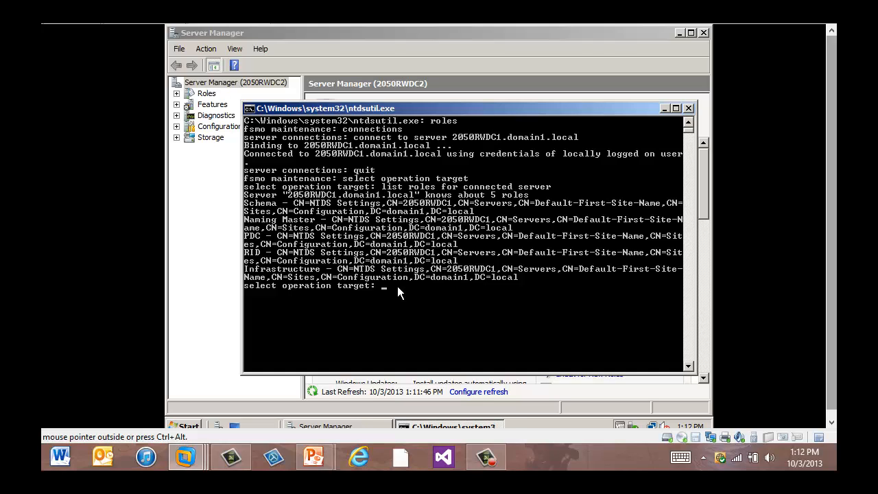
Return to server connections from the operation target level and connect to server 2050RWDC2.child1.domain1.local.
text(quit)
key(Return)
text(connections)
key(Return)
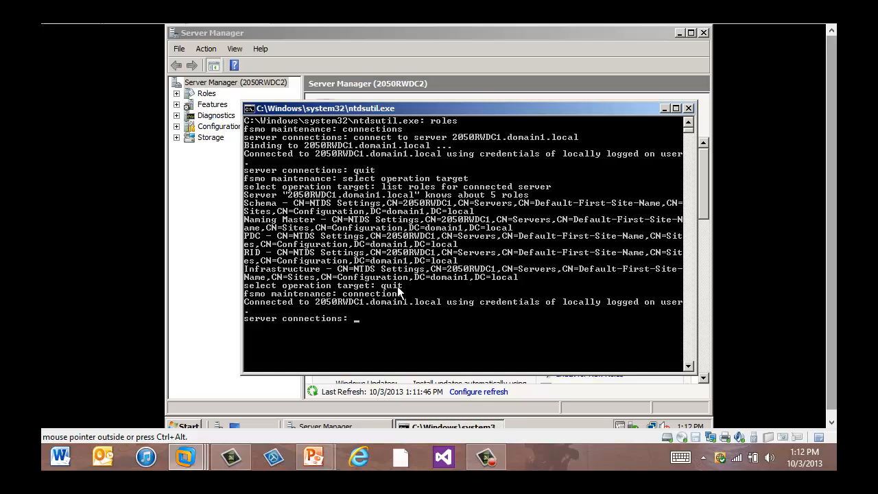
text(connect to server 2050RWDC2.child1.domain1.local)
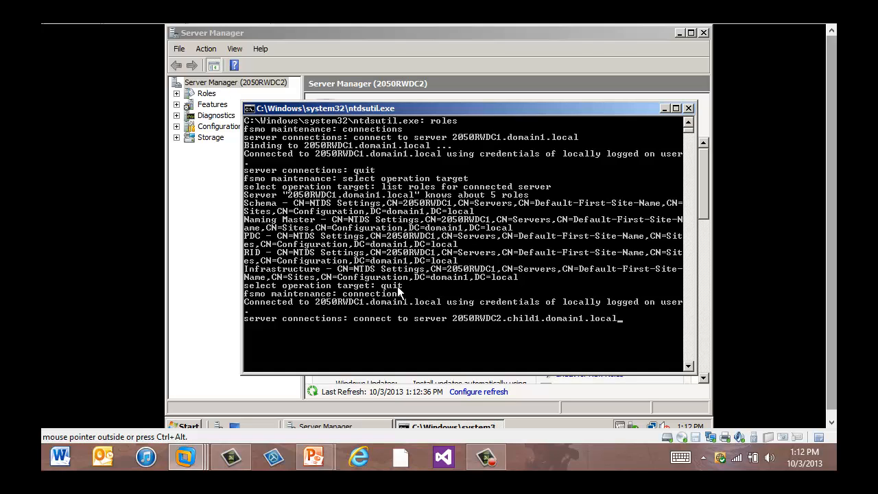
key(Return)
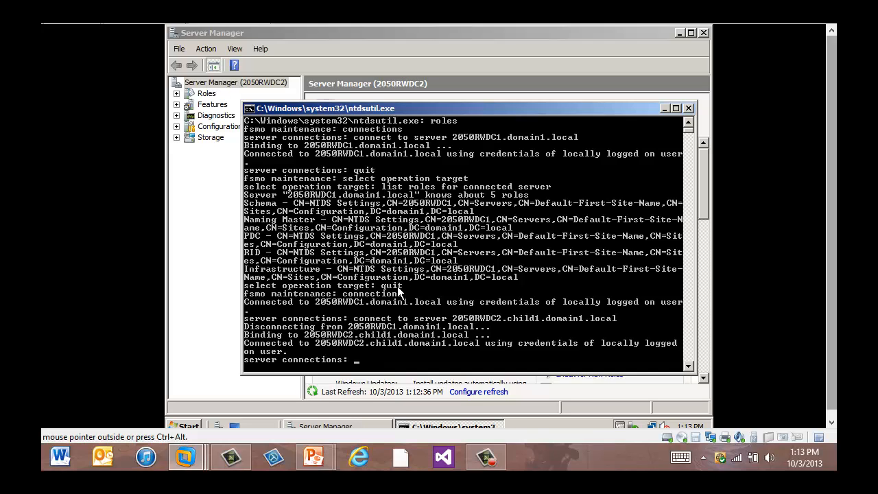
List the roles for the connected server 2050RWDC2 from select operation target, and quit that level.
text(quit)
key(Return)
text(select operation ta)
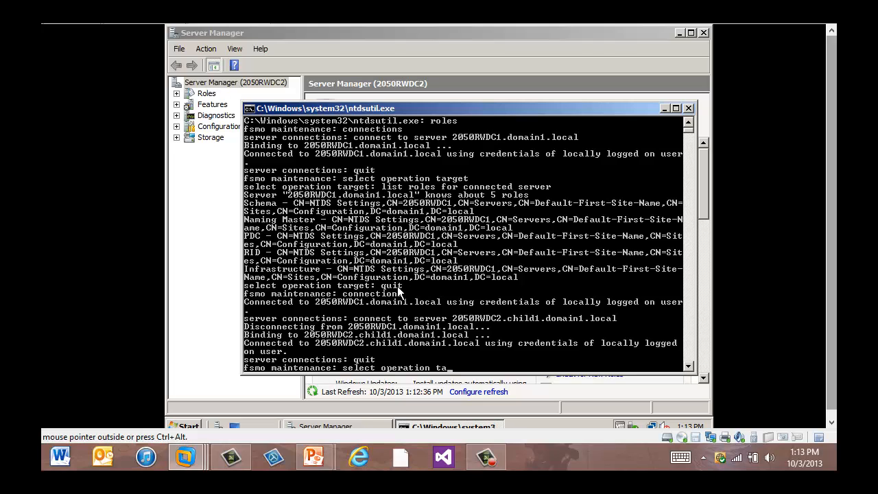
text(r)
text(get)
key(Return)
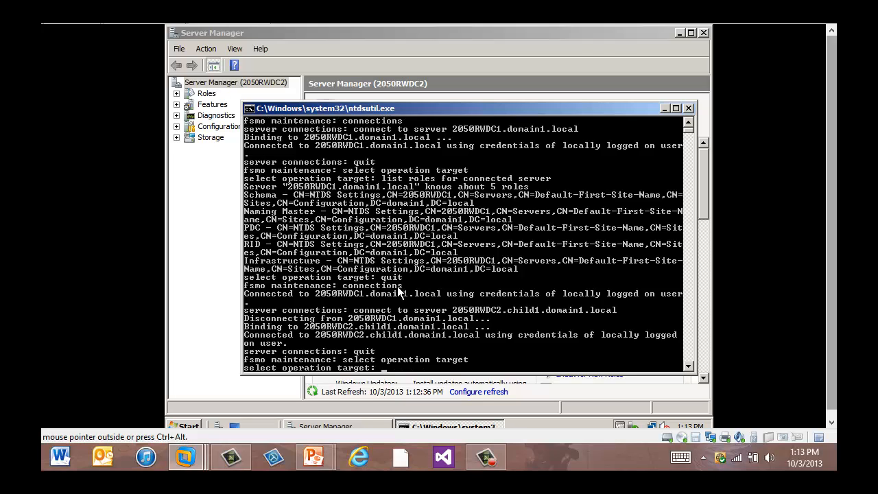
text(list roles)
text(for connected server)
key(Return)
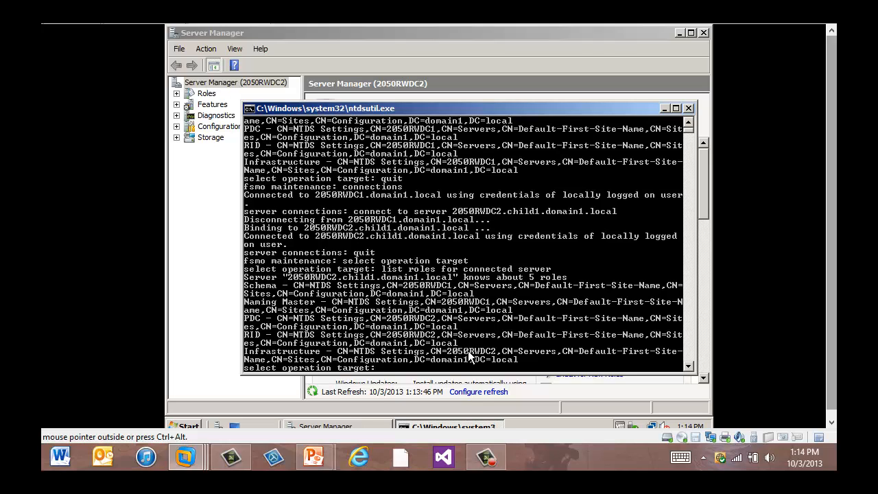
text(quit)
key(Return)
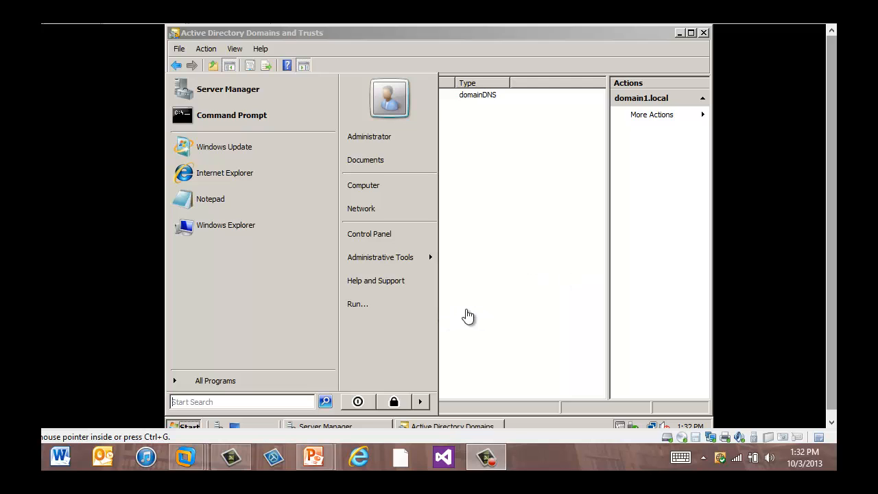
Register the Active Directory Schema library from a Command Prompt with regsvr32 schmmgmt.dll, and close the prompt.
click(231, 116)
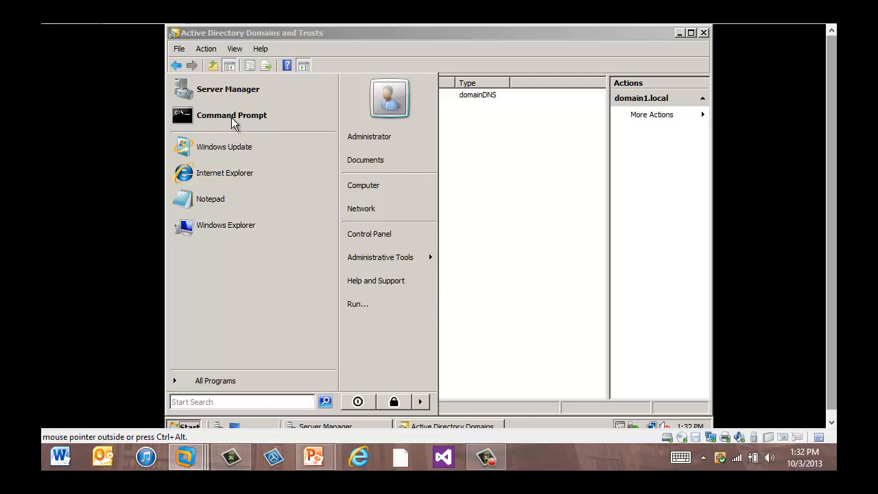
click(231, 117)
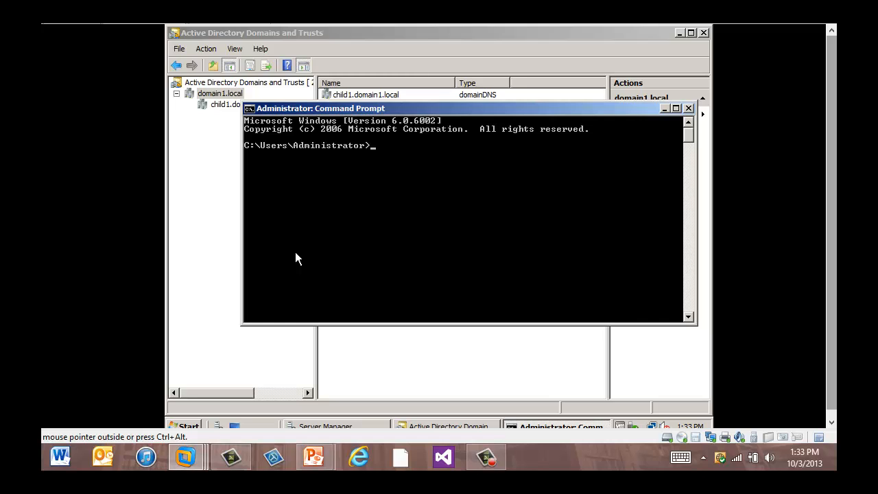
text(regsvr32 schmmgmt.dll)
key(Return)
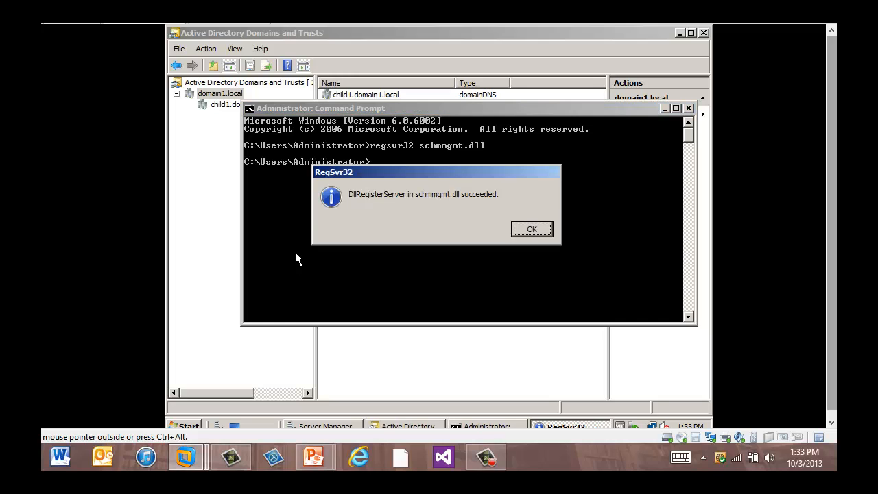
click(533, 231)
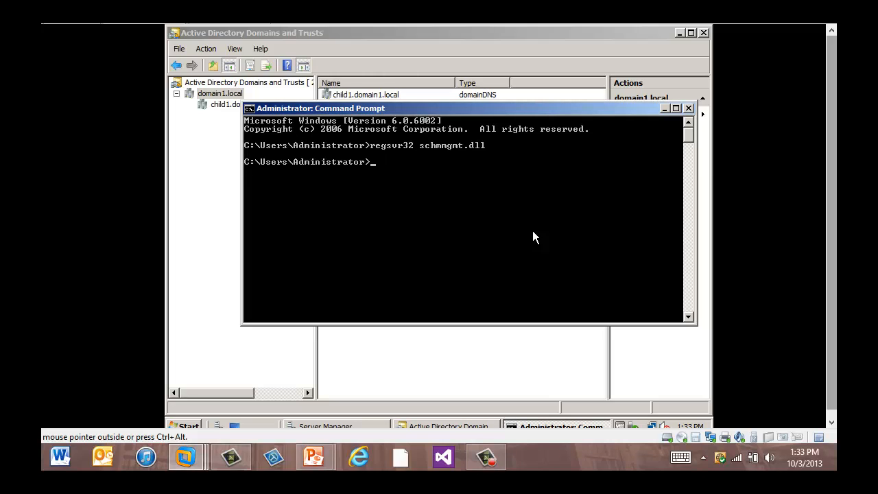
click(689, 109)
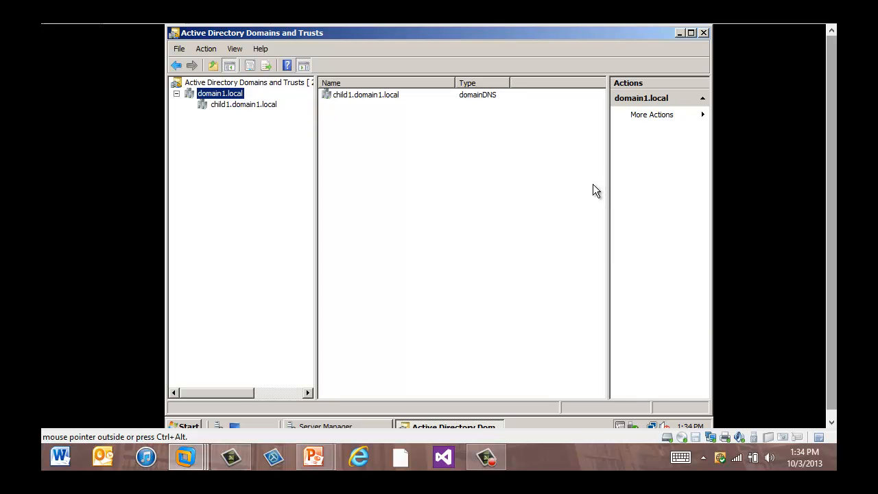
Open an empty Microsoft Management Console by running mmc.
click(192, 426)
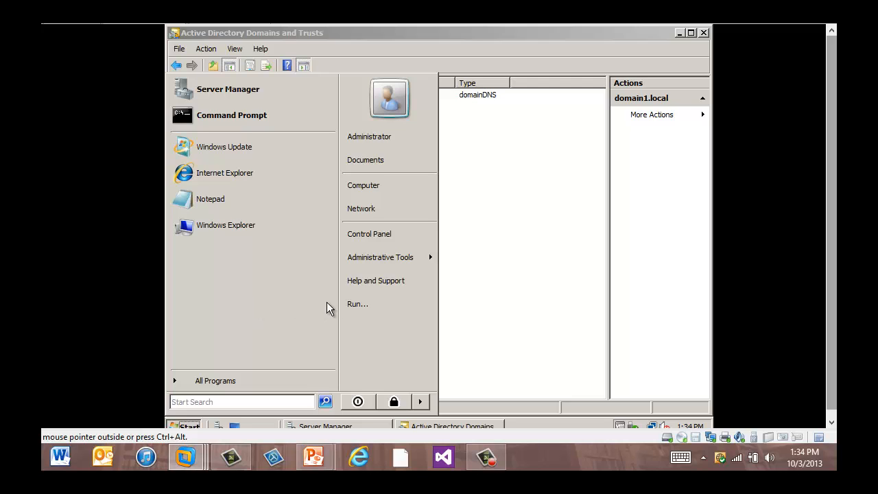
click(364, 304)
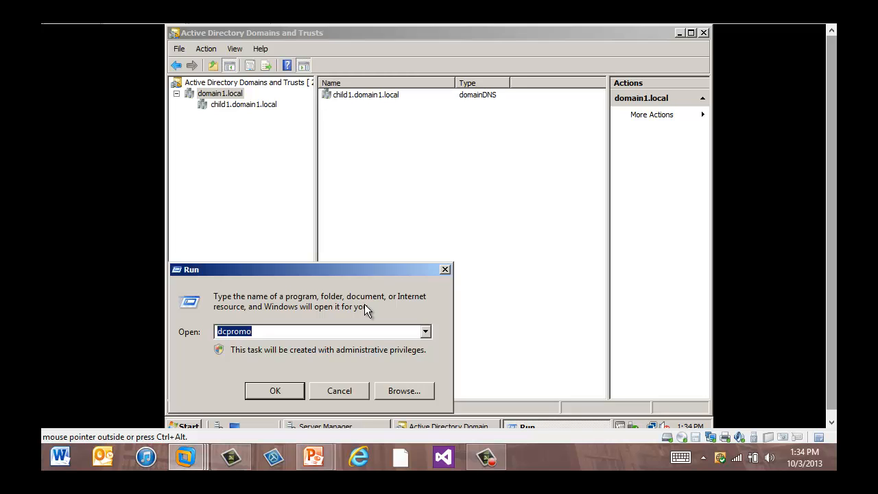
text(mmc)
click(260, 390)
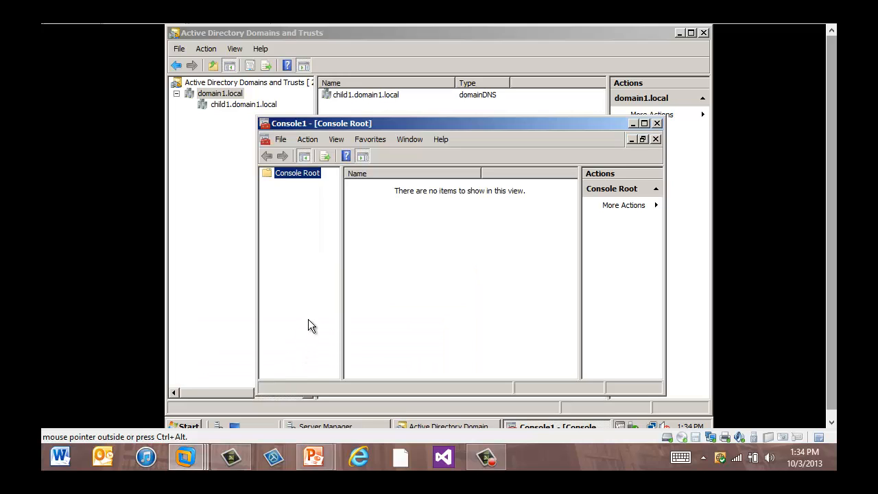
Add the Active Directory Schema snap-in to the empty console.
click(280, 140)
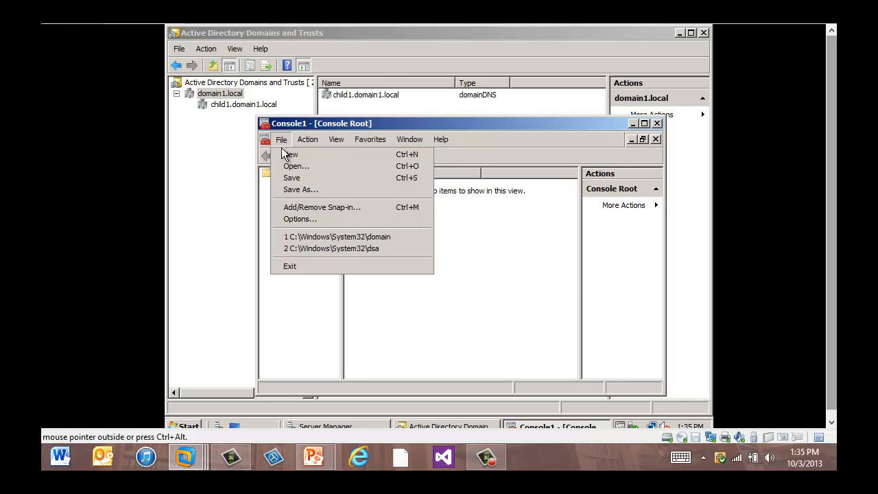
click(313, 208)
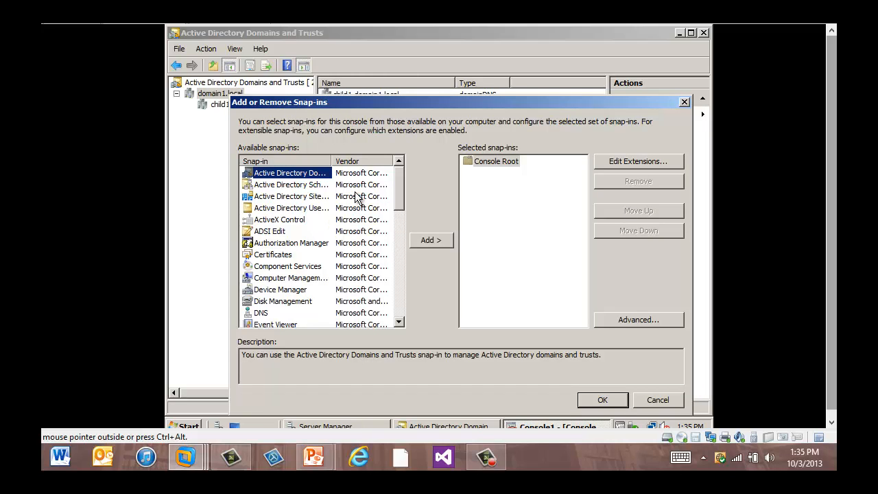
click(302, 190)
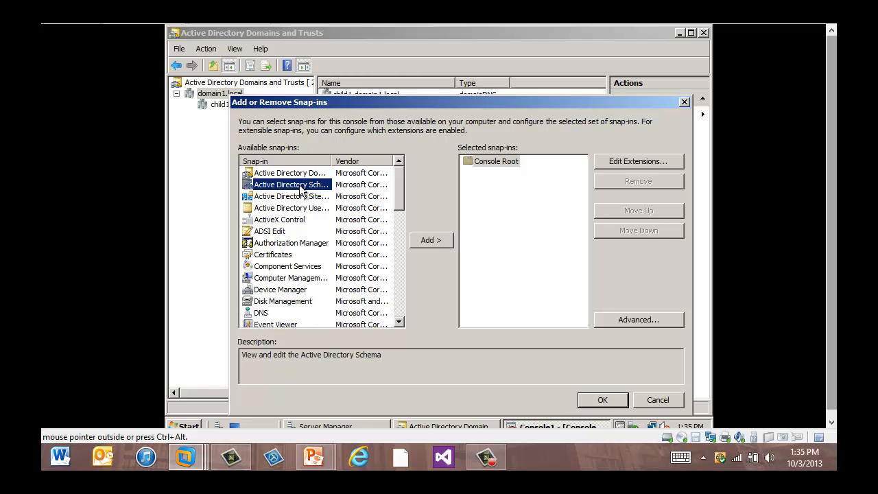
click(433, 241)
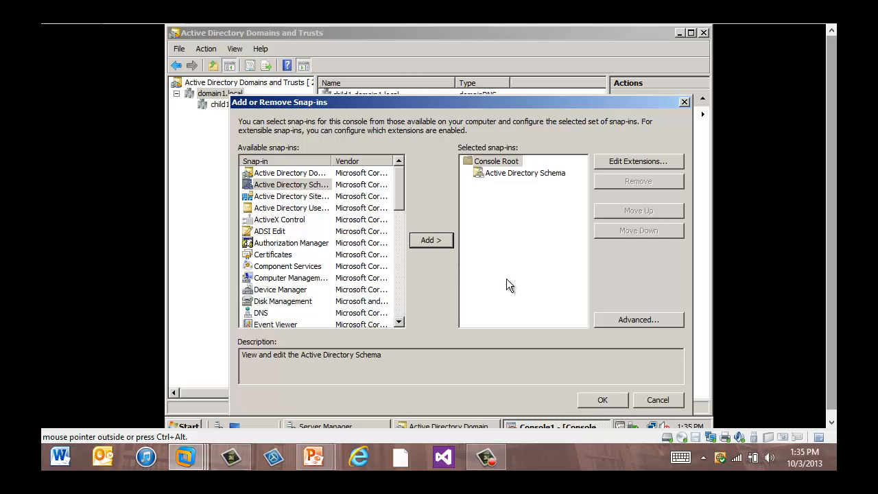
click(602, 401)
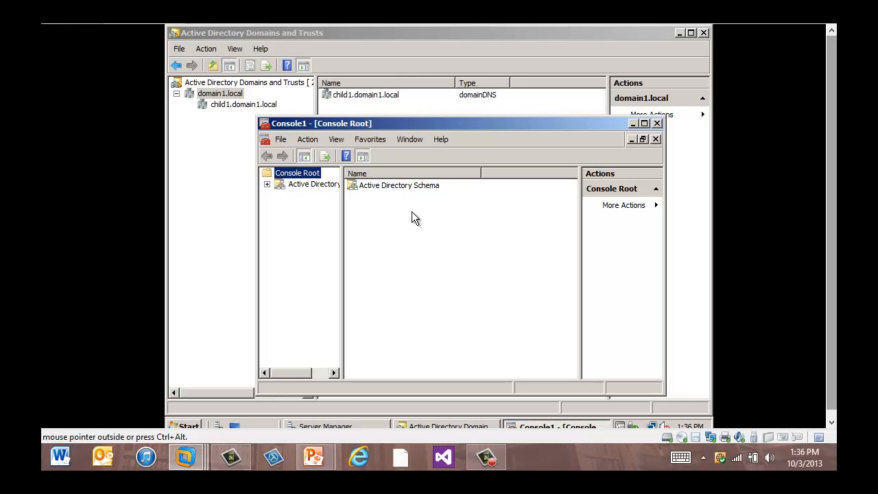
Save the console in the Administrative Tools folder under the file name schema.
click(281, 141)
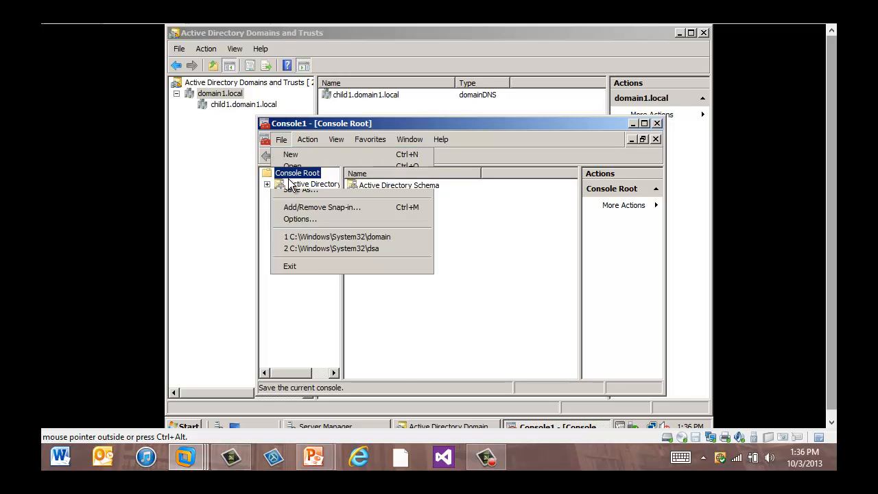
click(289, 180)
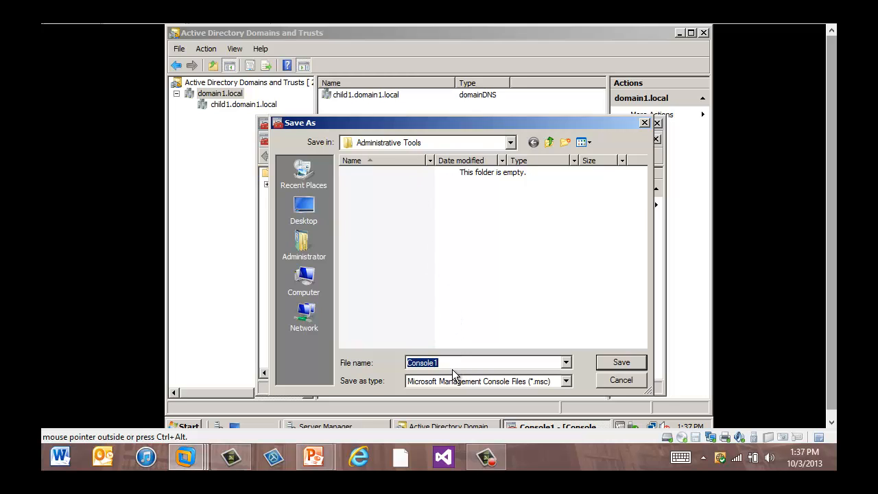
key(BackSpace)
text(schema)
click(621, 363)
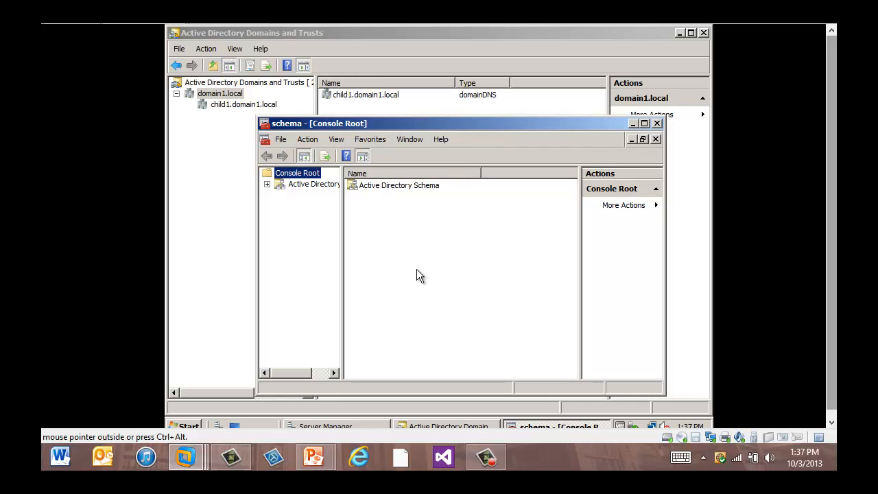
Open the Attributes folder of the Active Directory Schema and look through its attribute list.
double_click(391, 183)
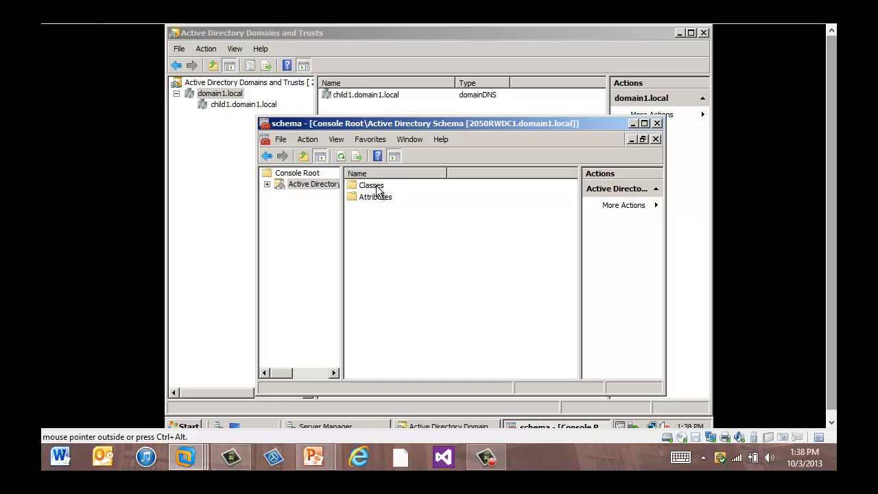
double_click(376, 198)
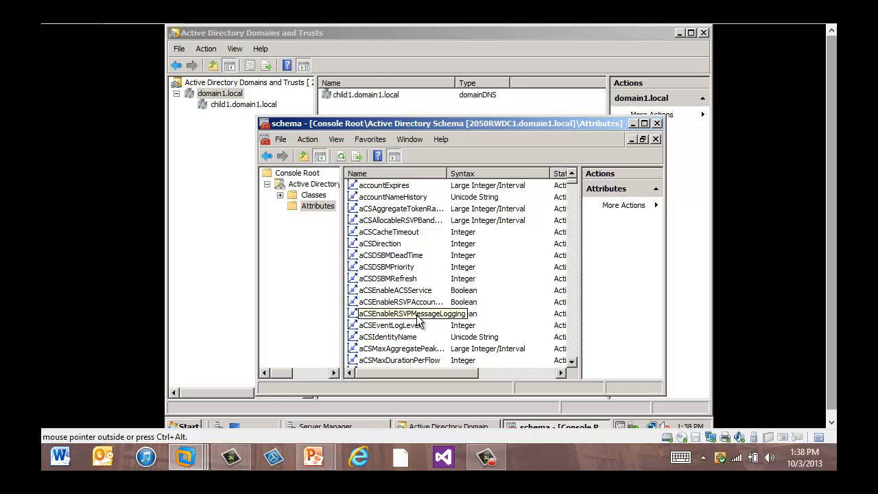
scroll(426, 269, down, 2)
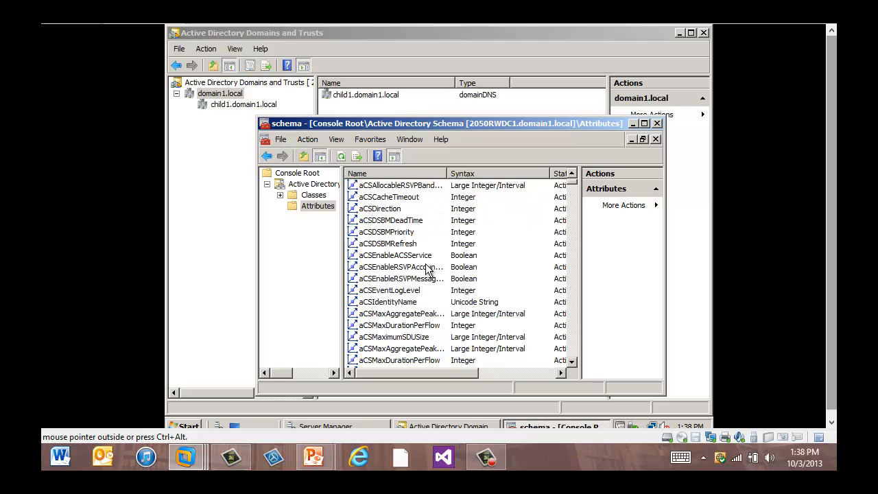
Find the sIDHistory attribute in the schema's attribute list and inspect its properties, including the Global Catalog replication option.
scroll(425, 269, down, 12)
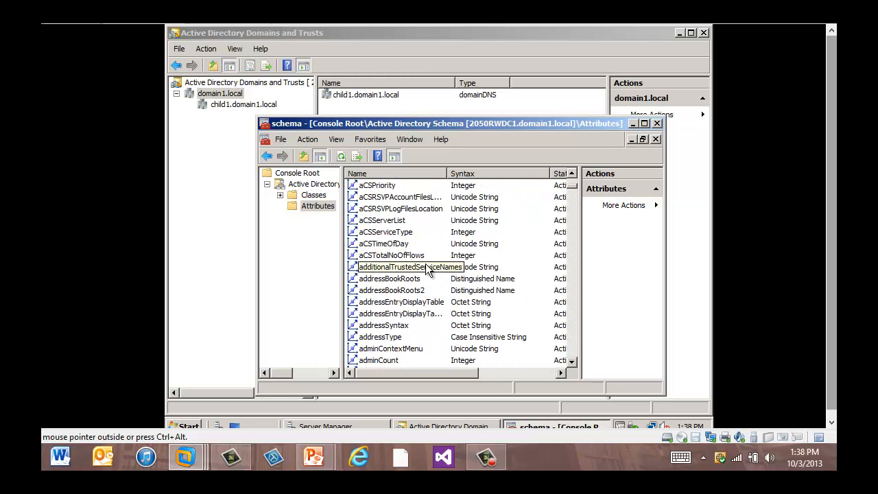
scroll(426, 269, down, 20)
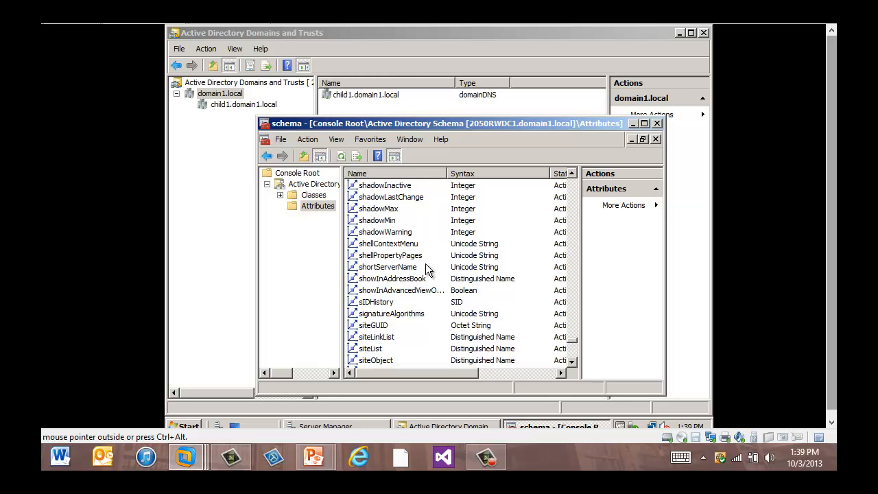
double_click(375, 303)
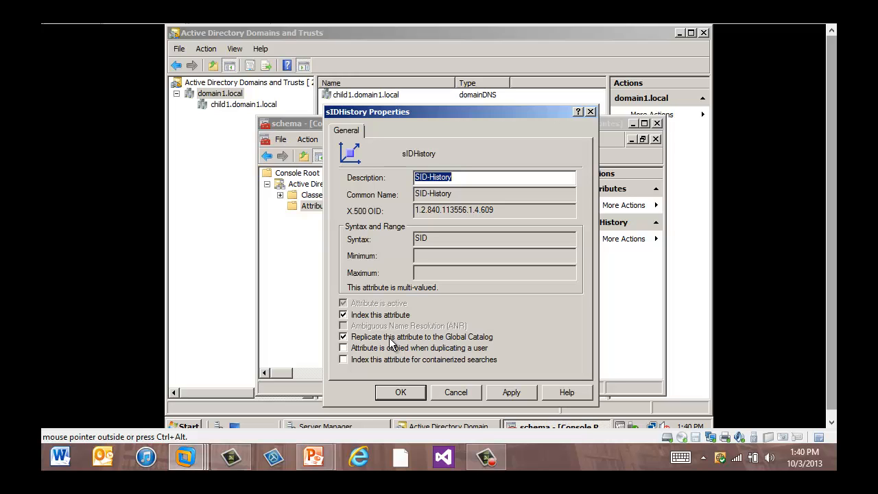
click(401, 392)
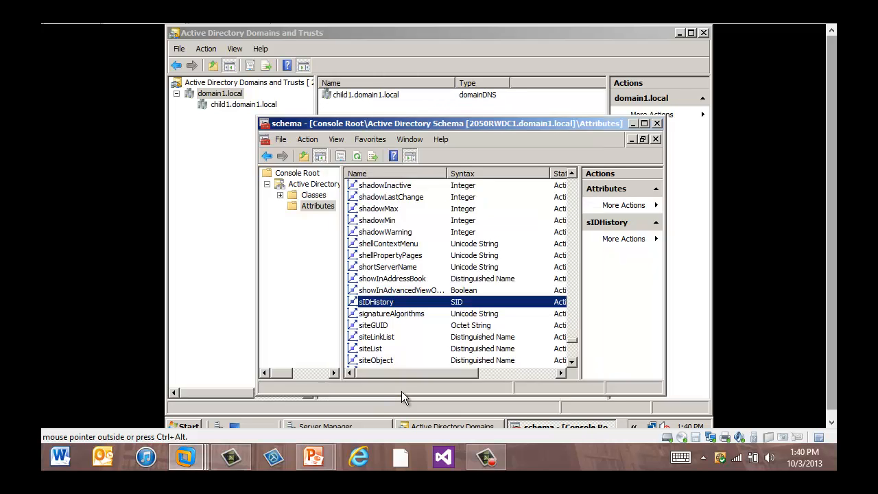
Close the schema console and save its settings.
click(660, 126)
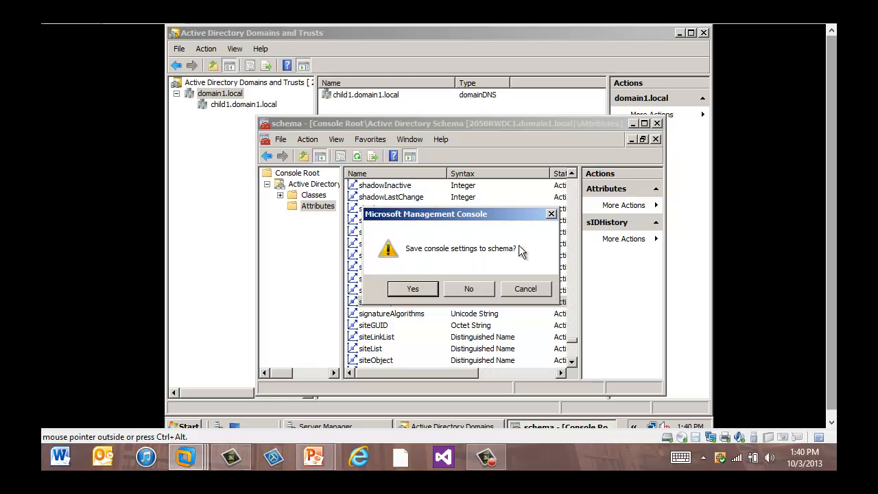
click(416, 289)
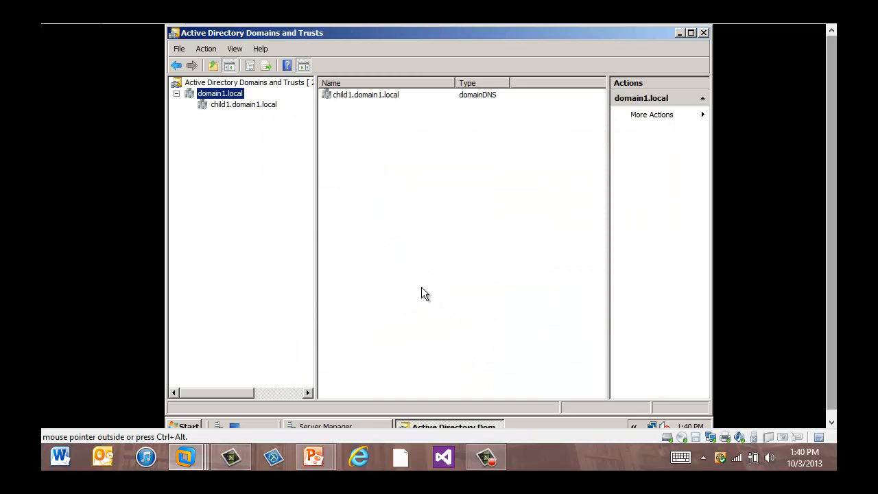